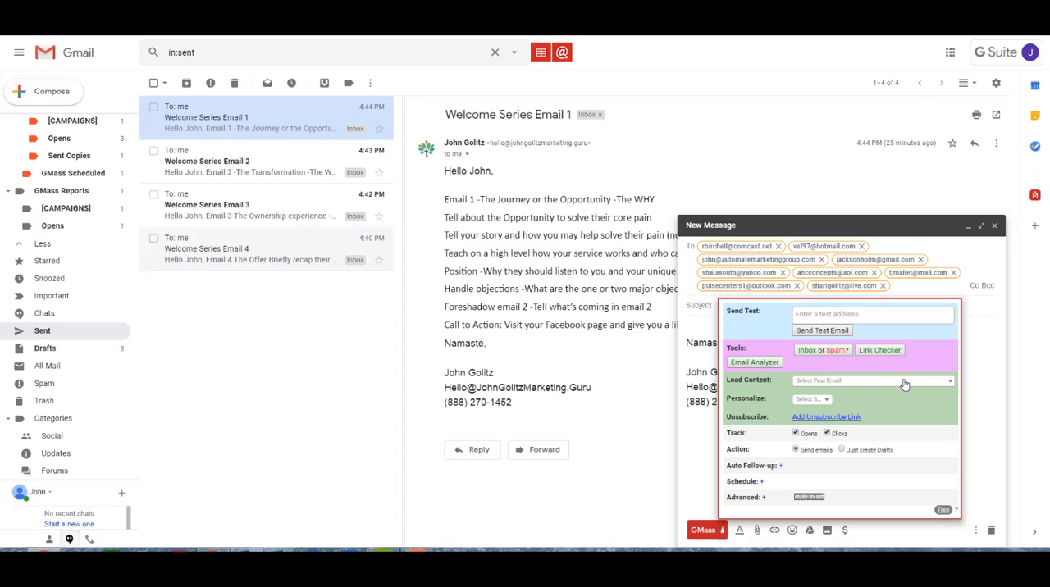
Load the past email Welcome Series Email 1 as the new message's content and return to the message body
left_click(945, 383)
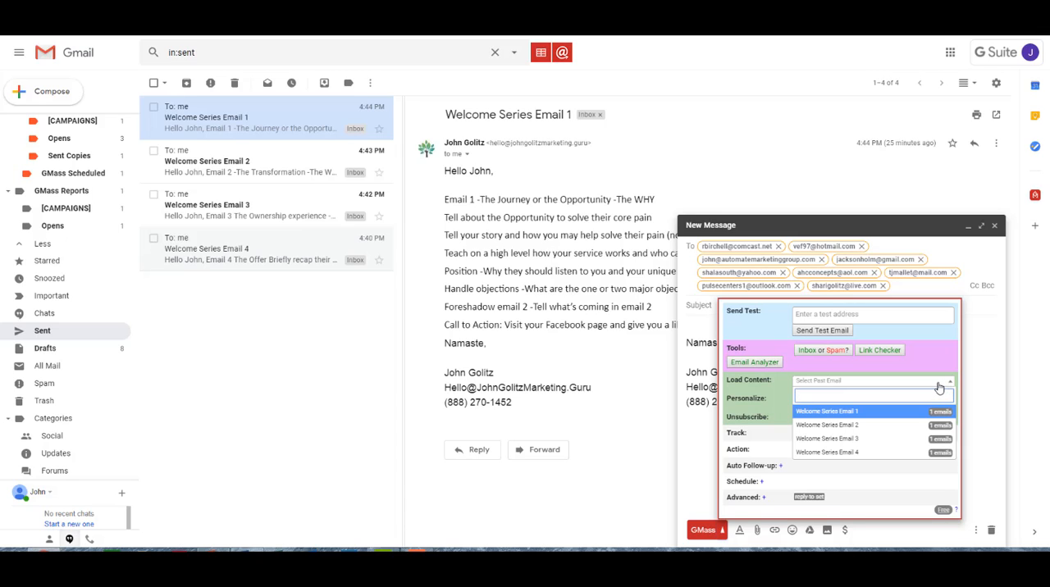
left_click(863, 412)
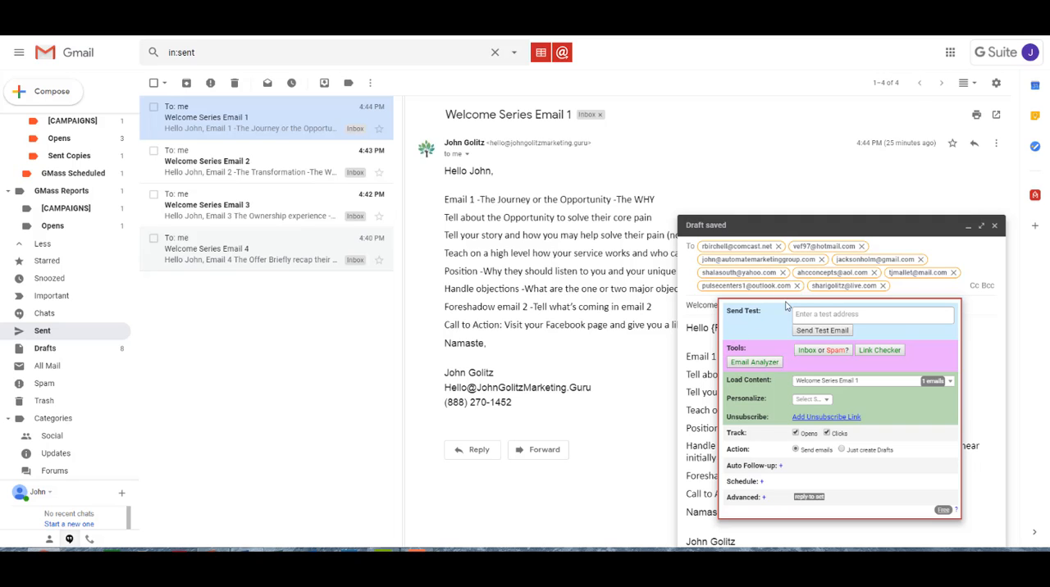
left_click(709, 344)
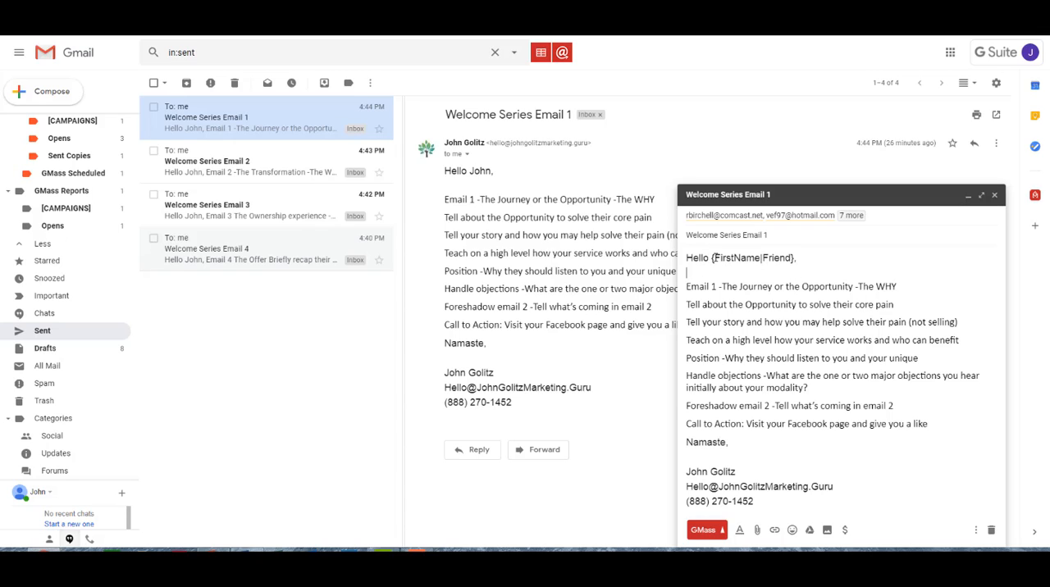
Replace the {FirstName|Friend} placeholder in the greeting with the first_name personalization field
left_click(712, 258)
key("Delete")
key("Delete")
key("Delete")
key("Delete")
key("Delete")
key("Delete")
key("Delete")
key("Delete")
key("Delete")
key("Delete")
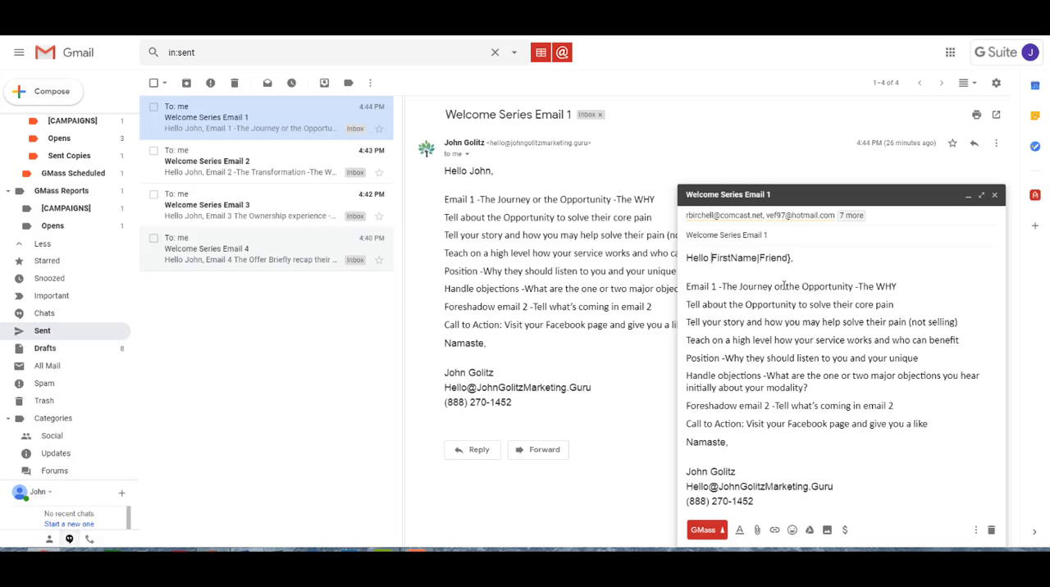
key("Delete")
key("Delete")
key("Delete")
key("Delete")
key("Delete")
key("Delete")
key("Delete")
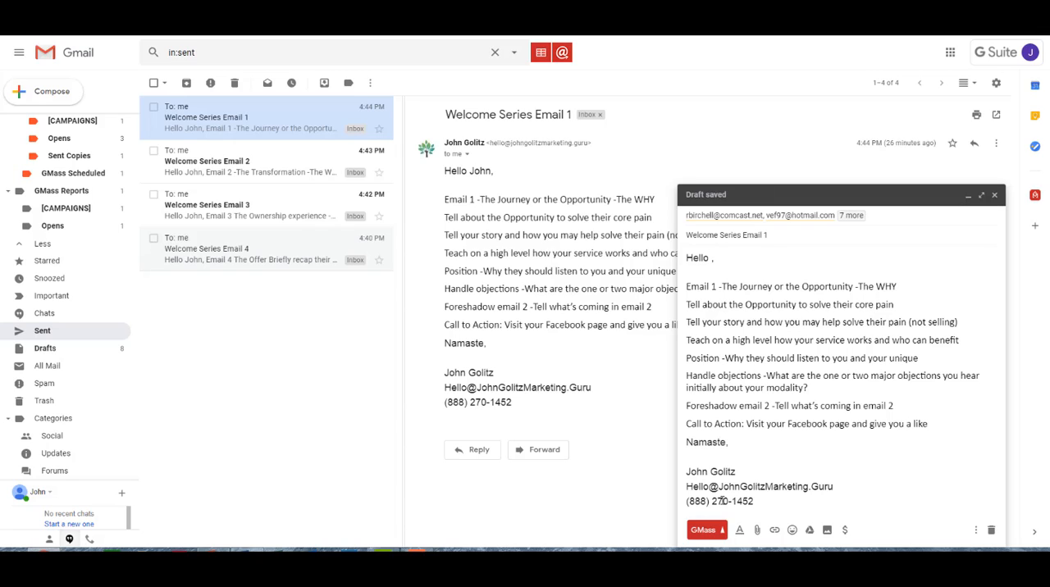
left_click(724, 531)
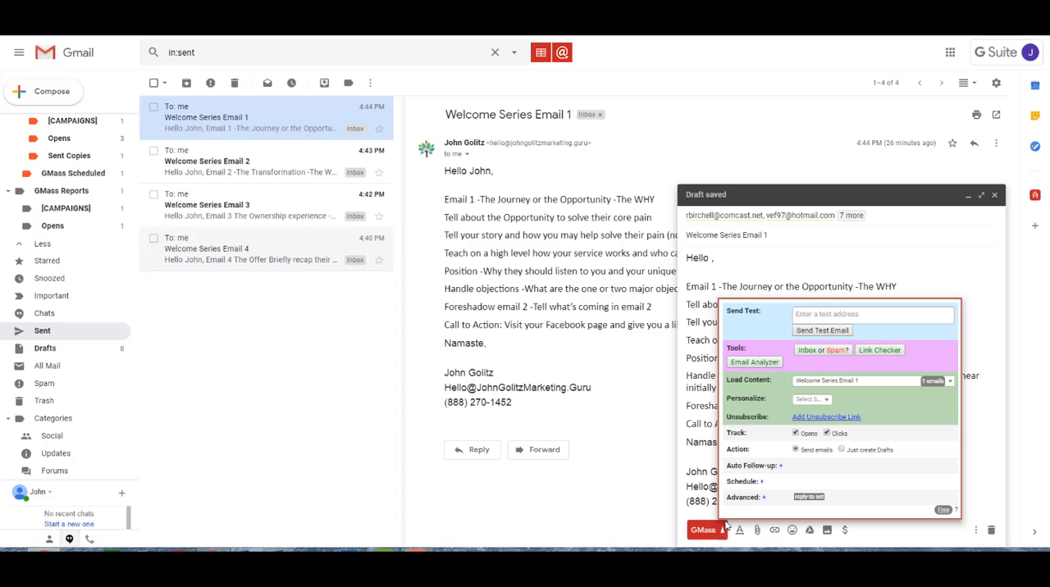
left_click(810, 400)
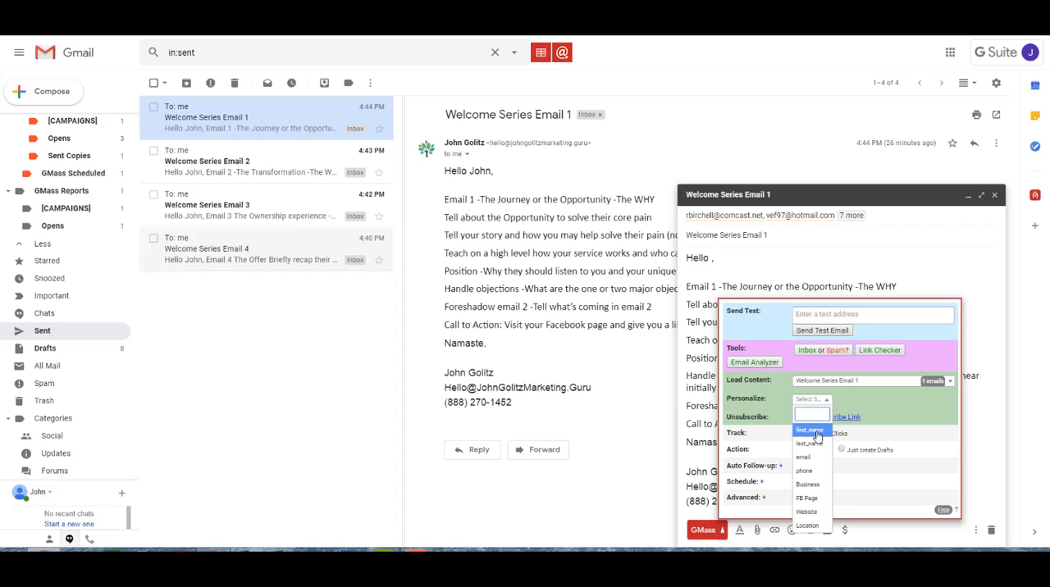
left_click(813, 431)
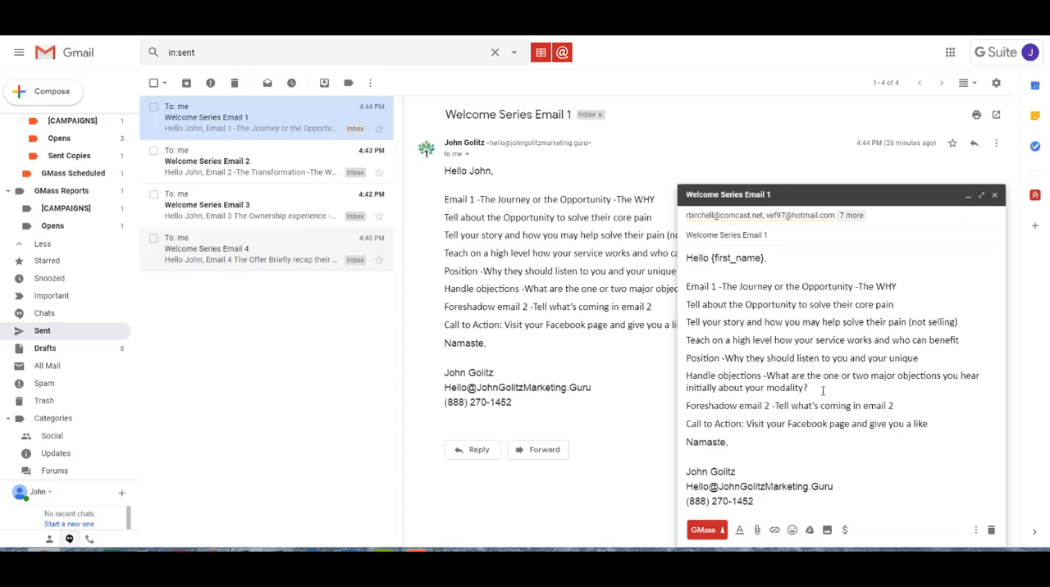
Add the GMass unsubscribe link below the signature, separated from the phone line by a blank line
left_click(761, 505)
key("Return")
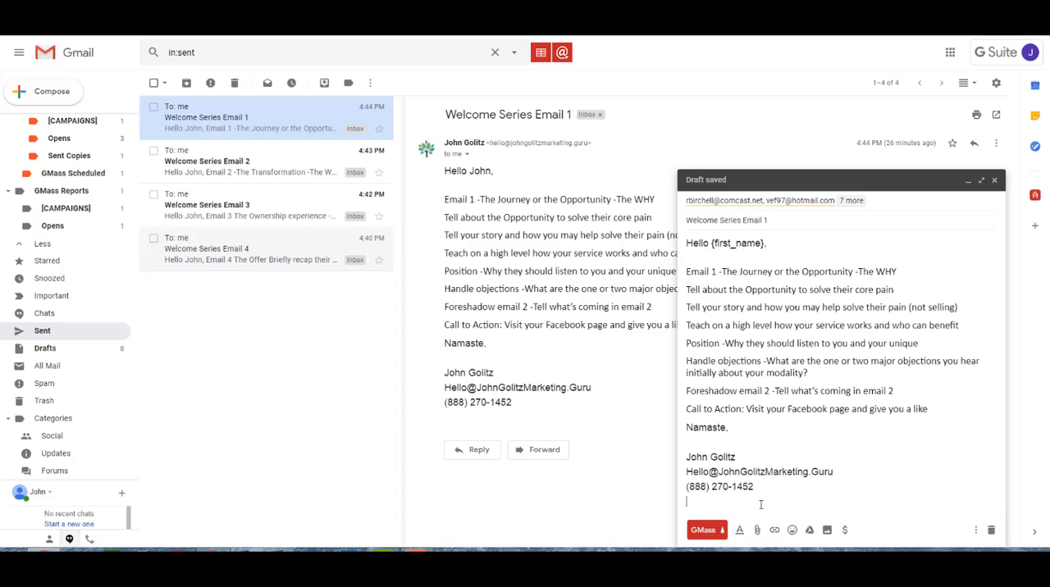
key("Return")
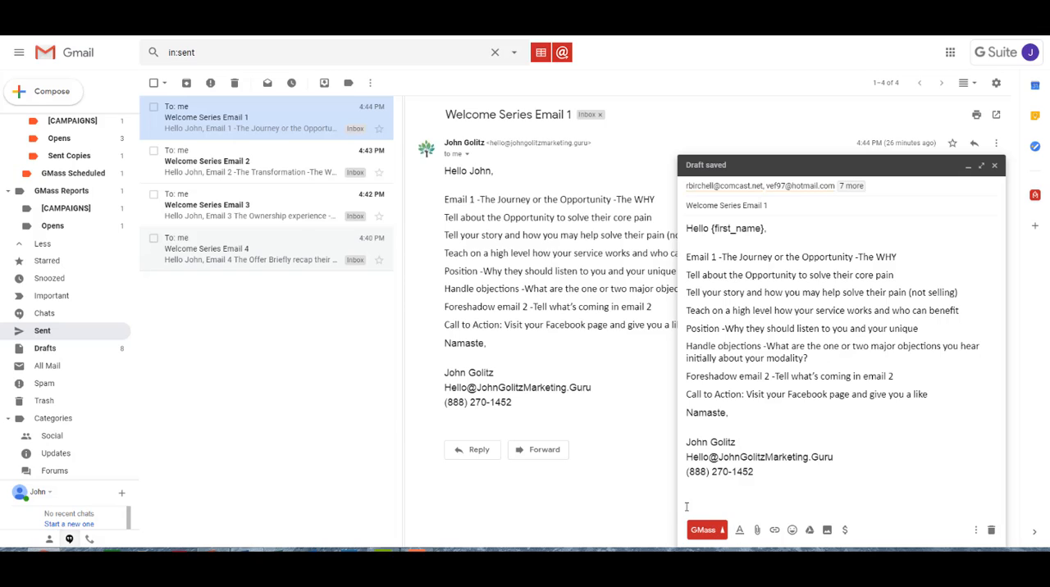
left_click(725, 529)
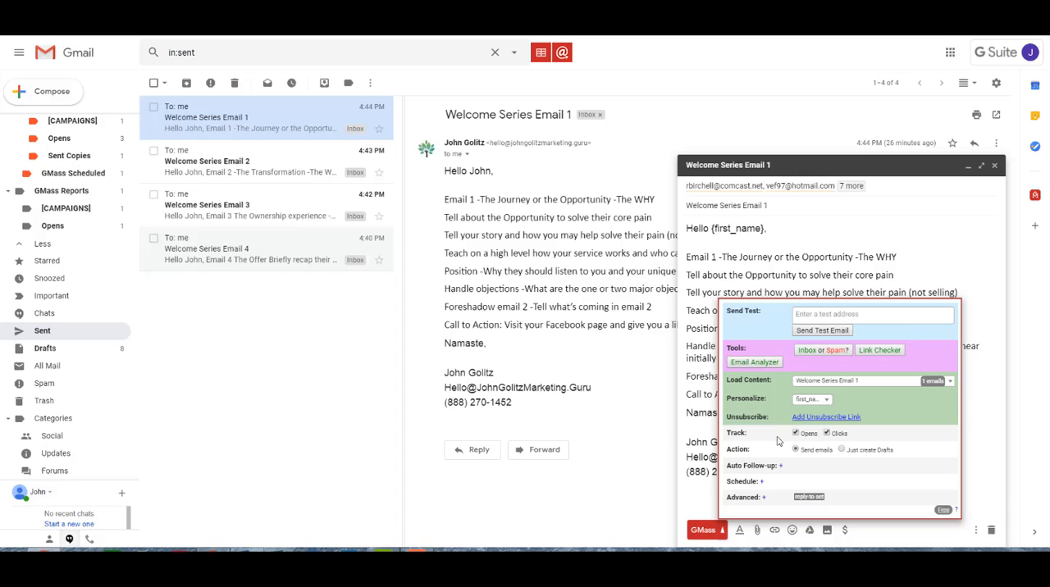
left_click(835, 418)
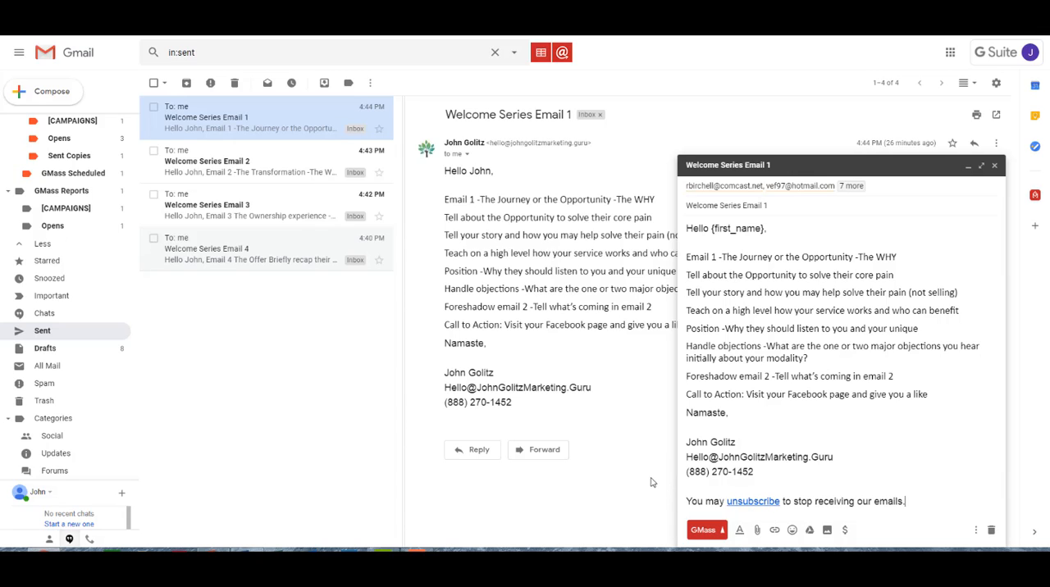
Enable the first auto follow-up stage after 2 days and set its condition to All
left_click(722, 531)
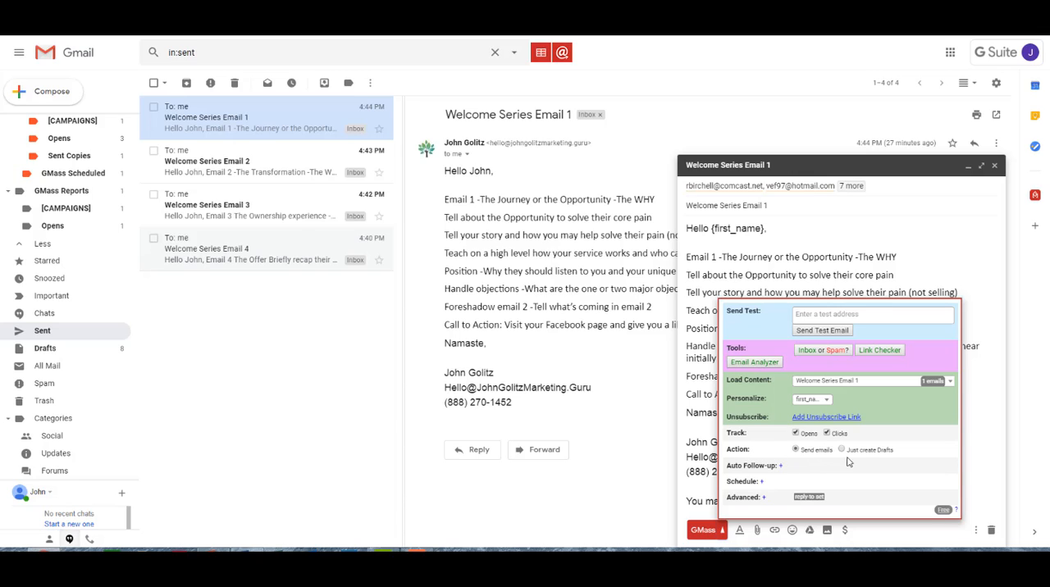
left_click(781, 467)
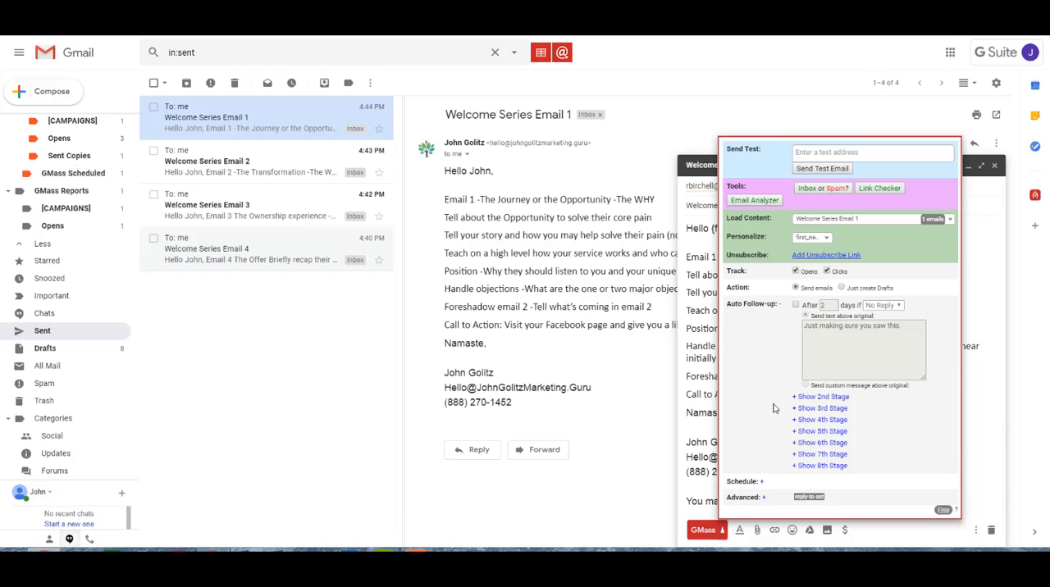
left_click(796, 305)
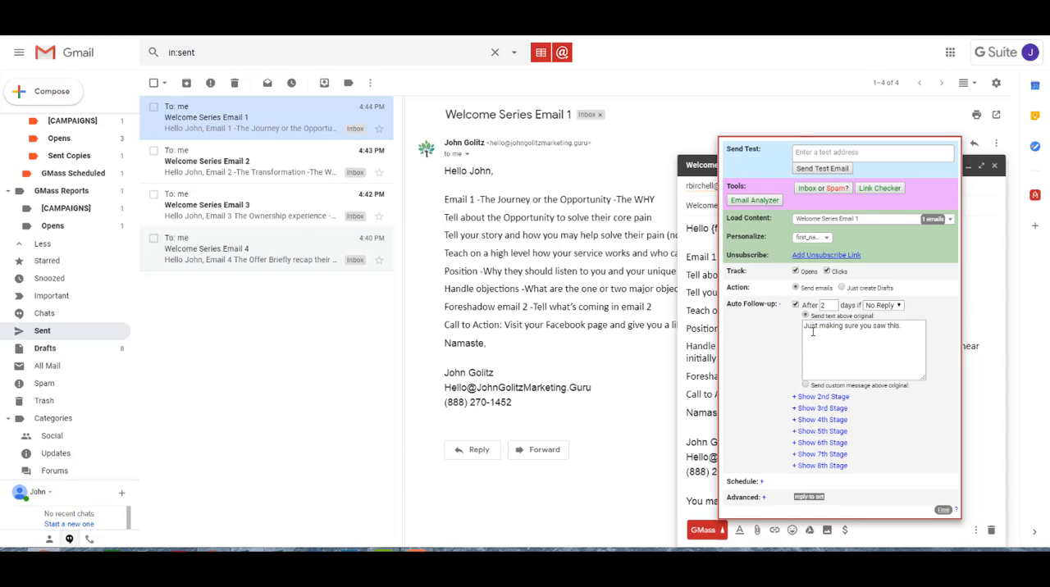
left_click(827, 306)
left_click(897, 313)
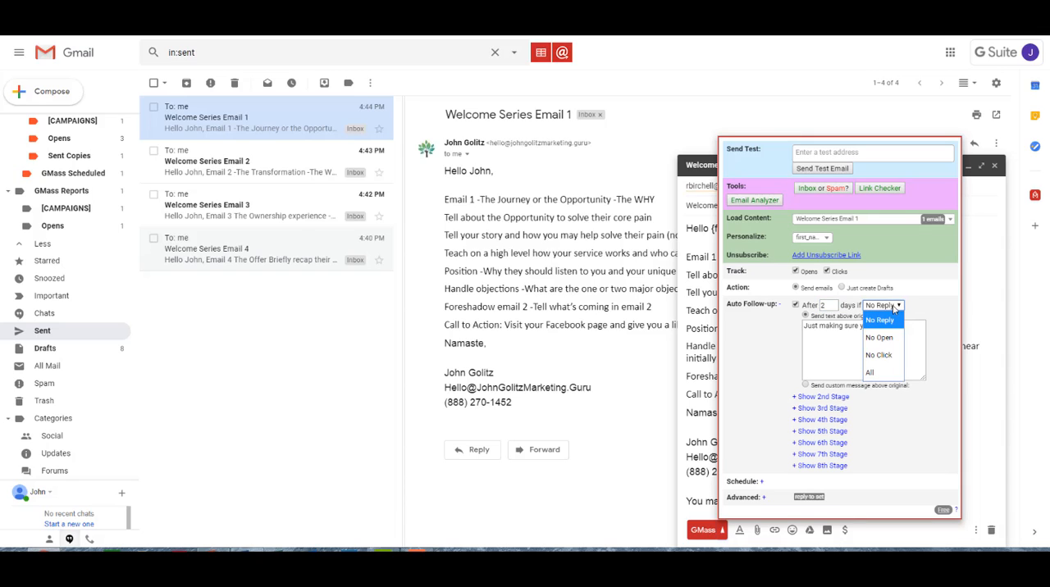
left_click(871, 373)
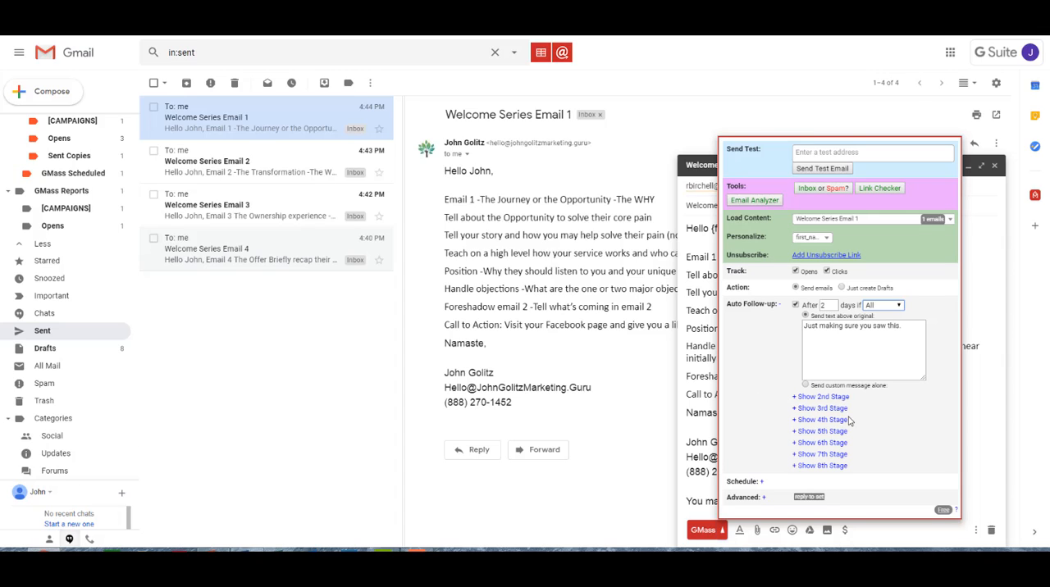
left_click(900, 307)
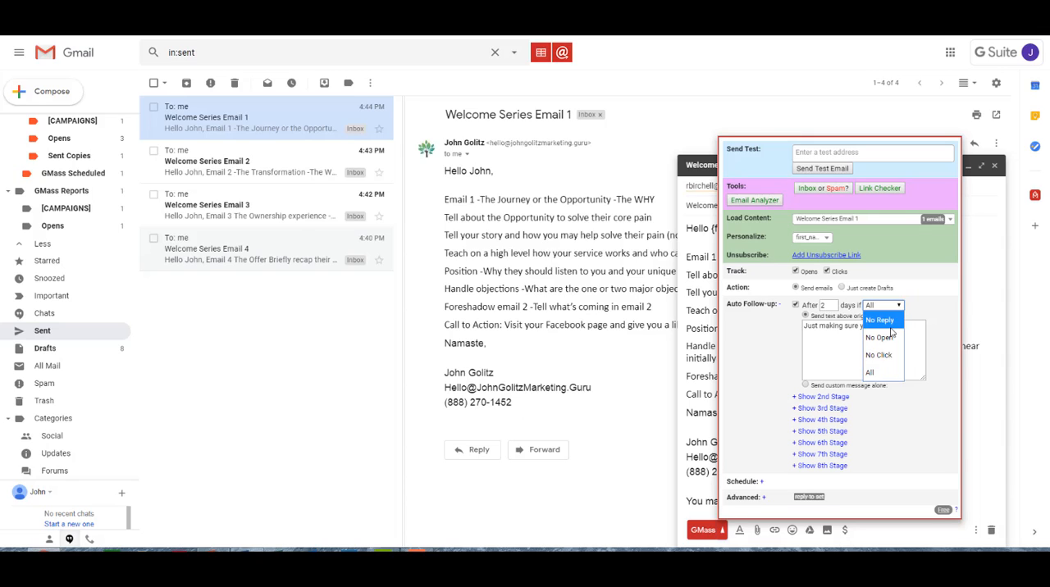
left_click(886, 374)
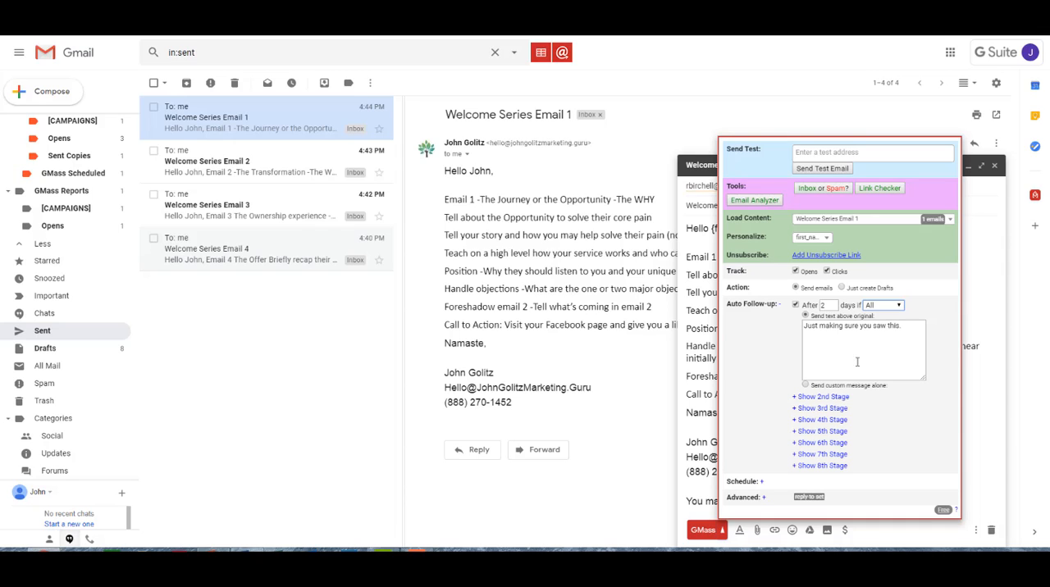
Make the first follow-up stage send Welcome Series Email 2 as a custom message alone
left_click(807, 385)
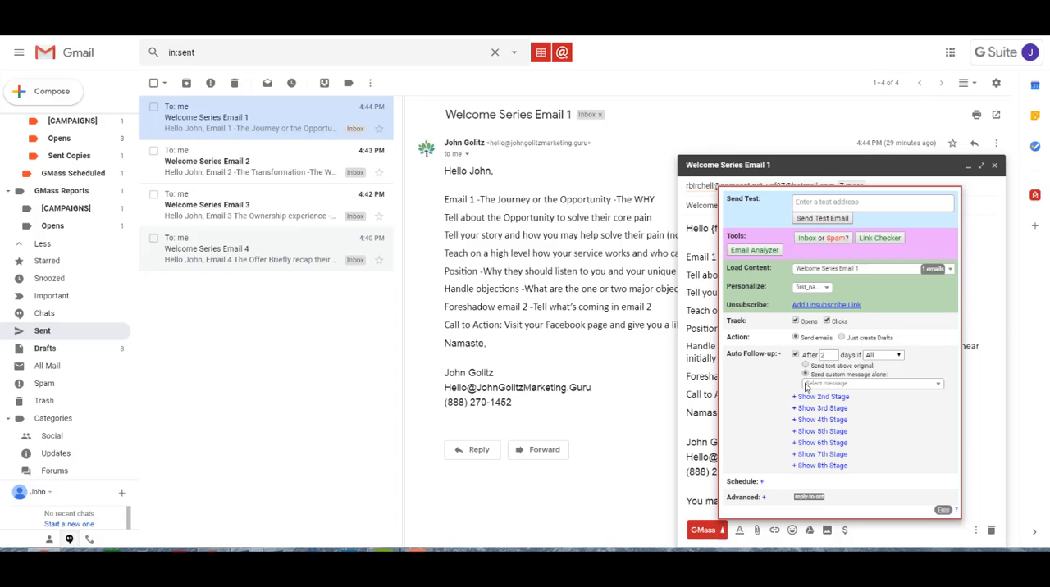
left_click(894, 385)
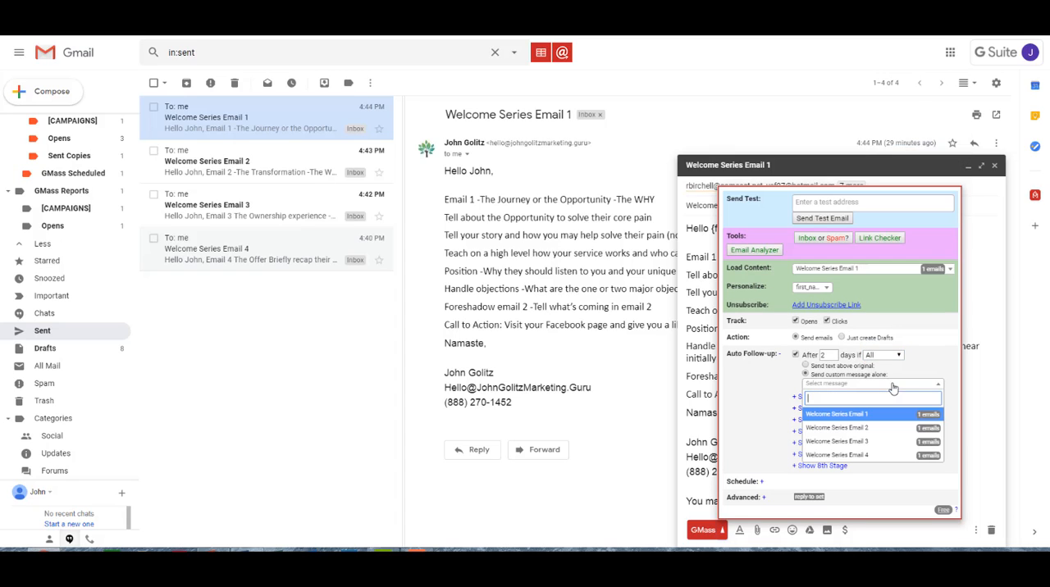
left_click(876, 429)
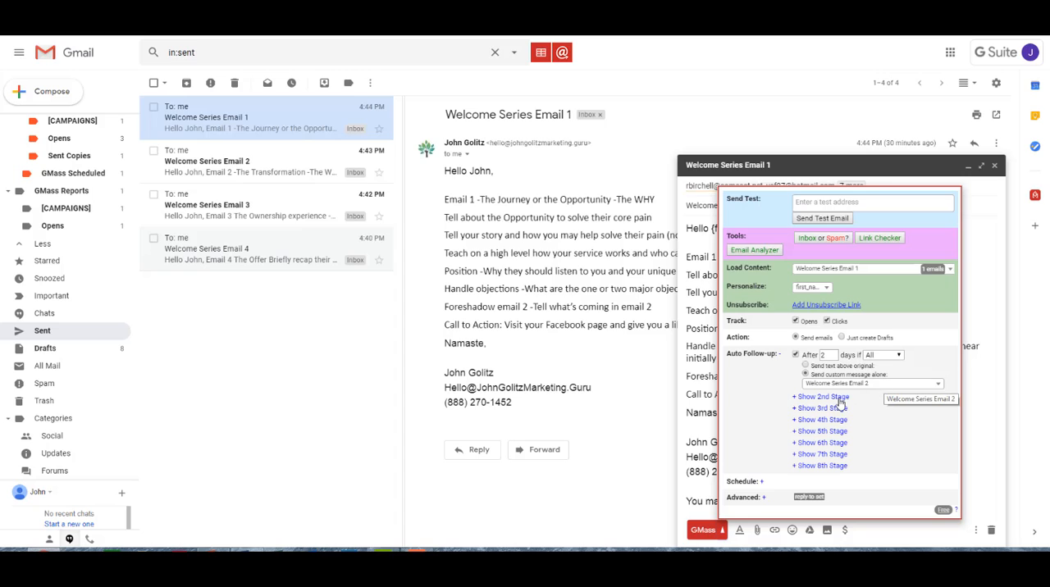
Enable the 2nd follow-up stage after 4 days with Welcome Series Email 3 as its custom message
left_click(795, 398)
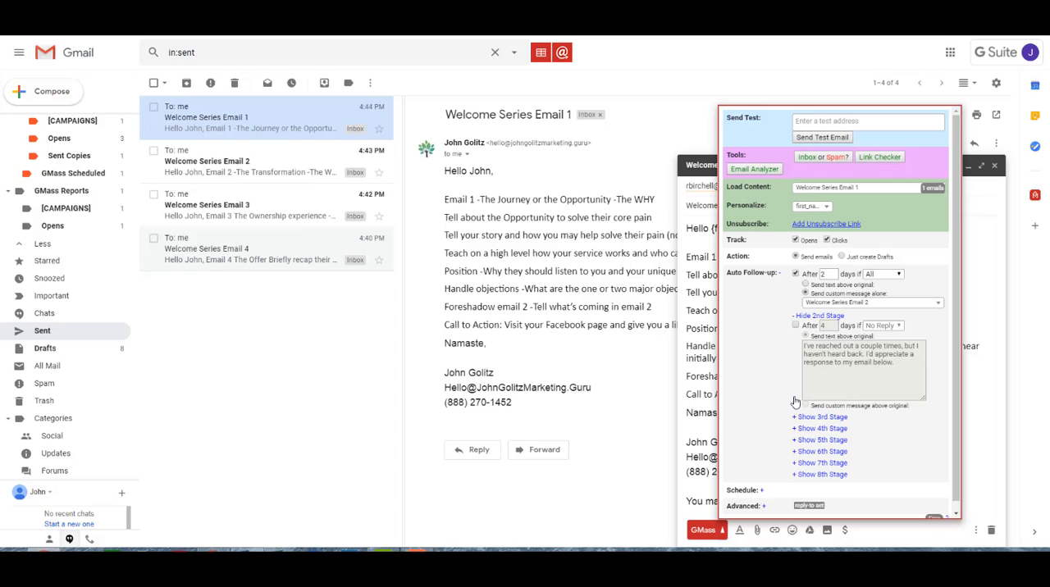
left_click(795, 326)
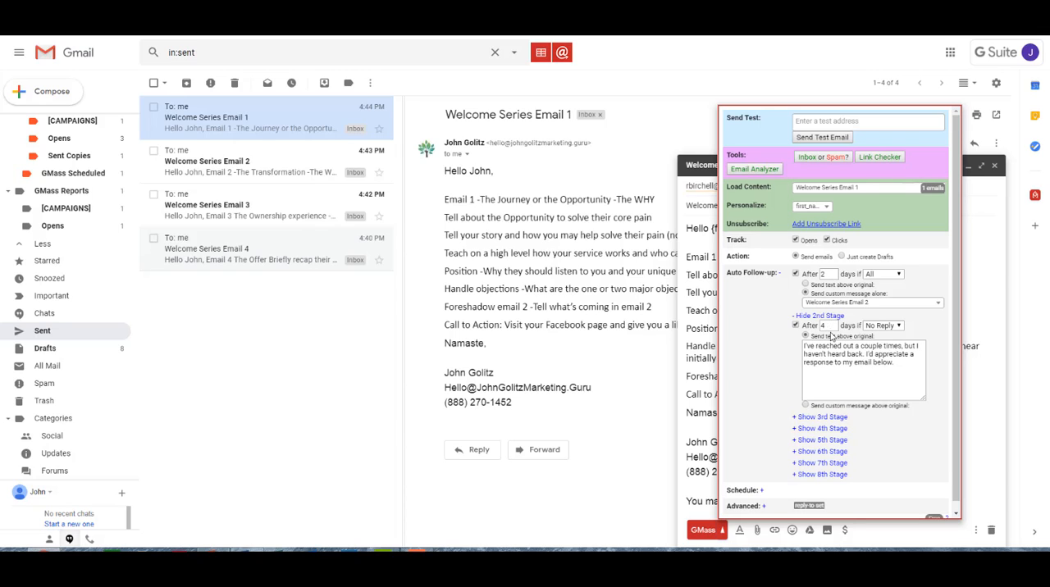
left_click(806, 407)
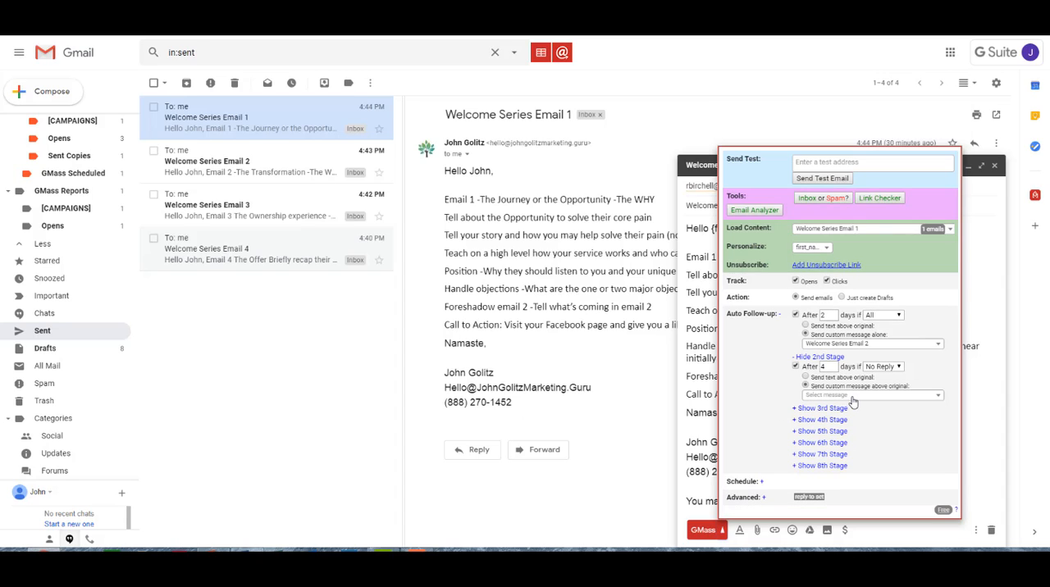
left_click(855, 399)
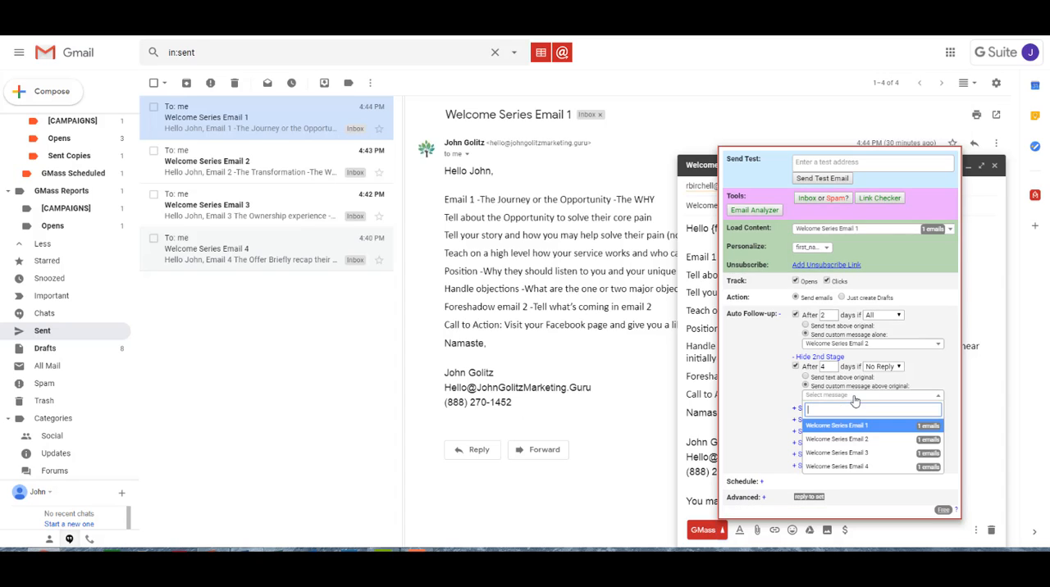
left_click(868, 453)
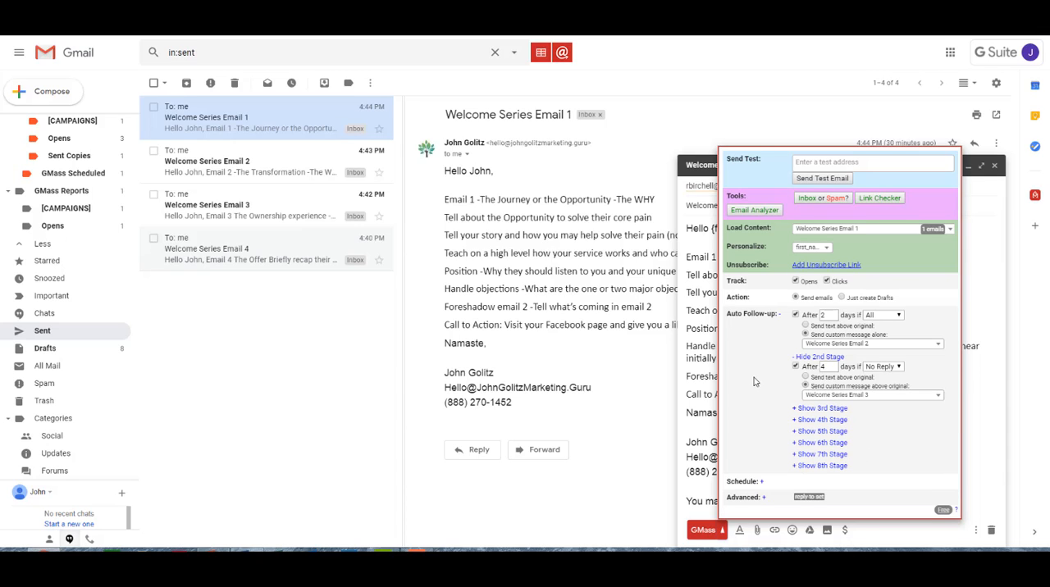
Enable the 3rd follow-up stage after 6 days with Welcome Series Email 4 as its custom message
left_click(796, 411)
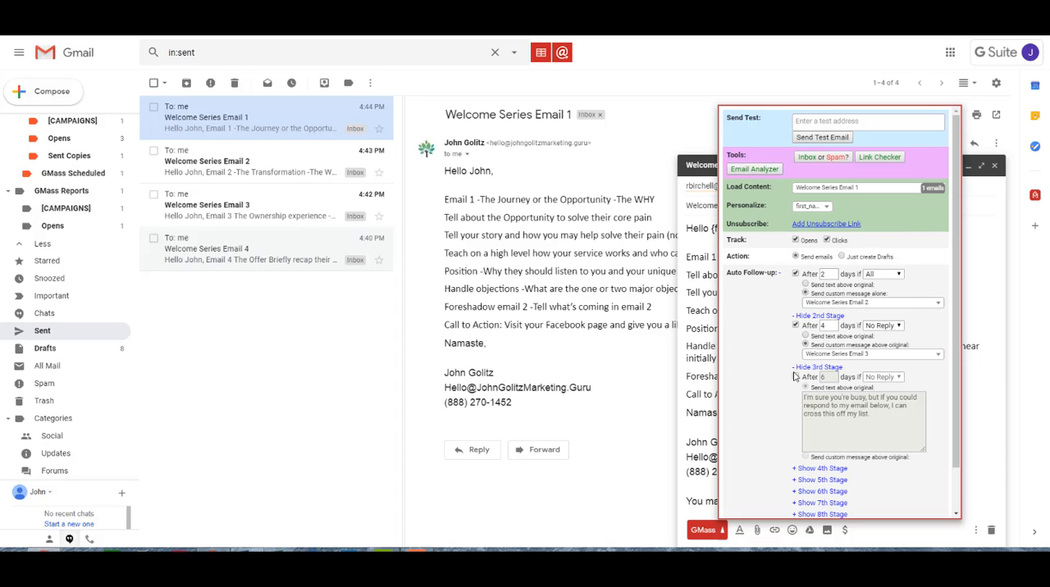
left_click(796, 378)
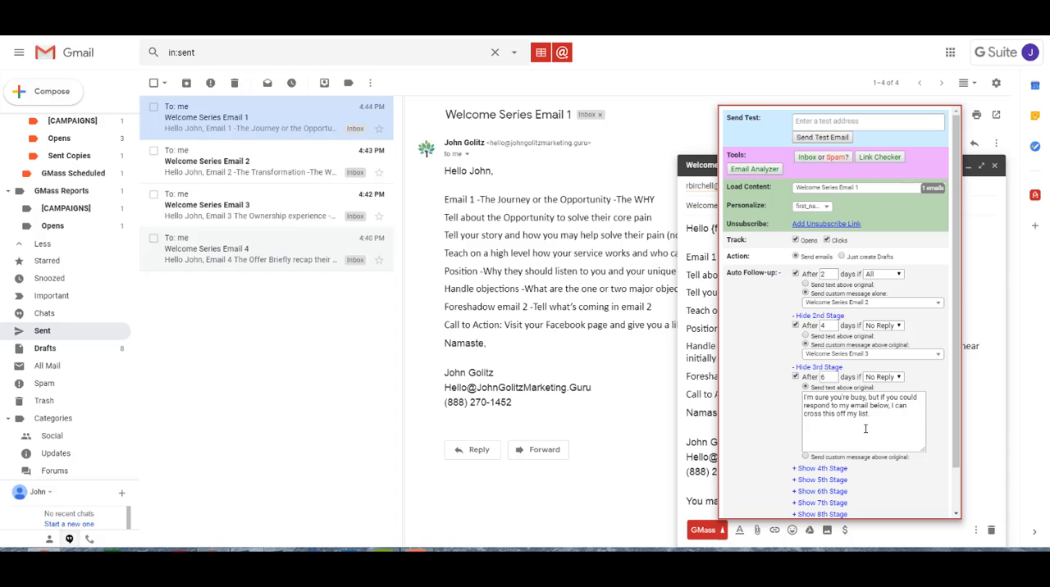
left_click(806, 457)
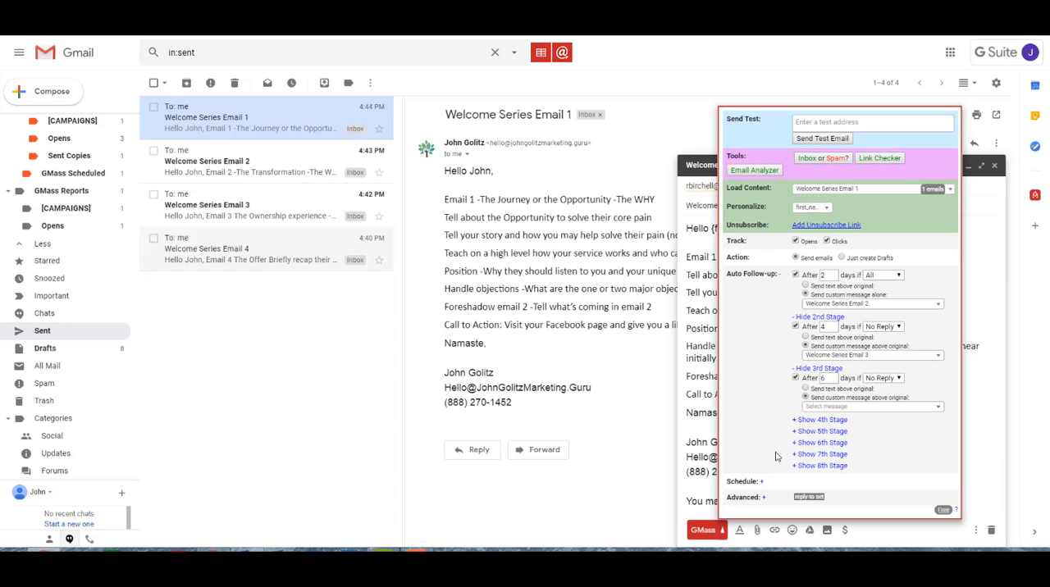
left_click(861, 408)
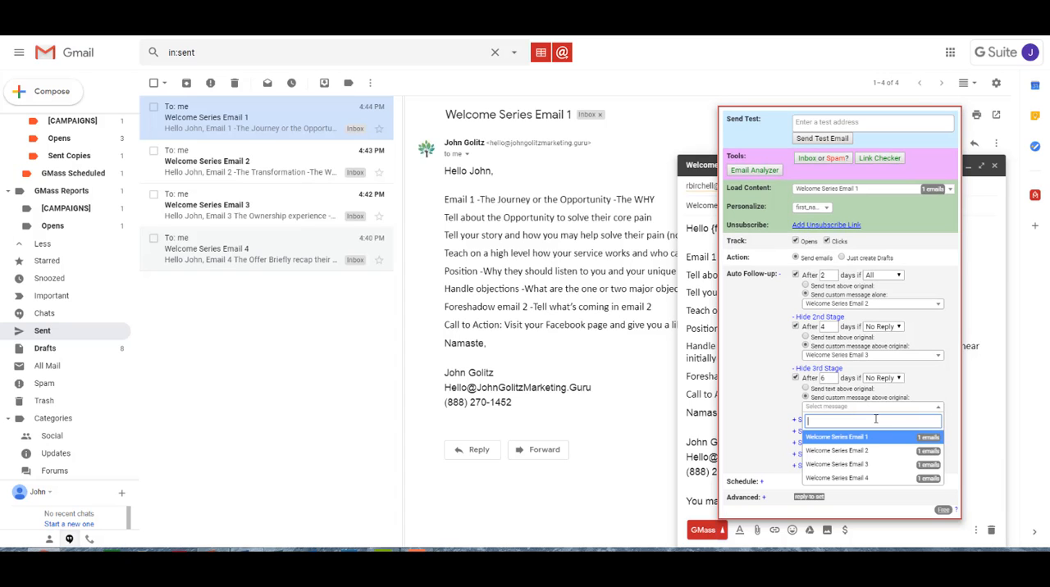
left_click(878, 480)
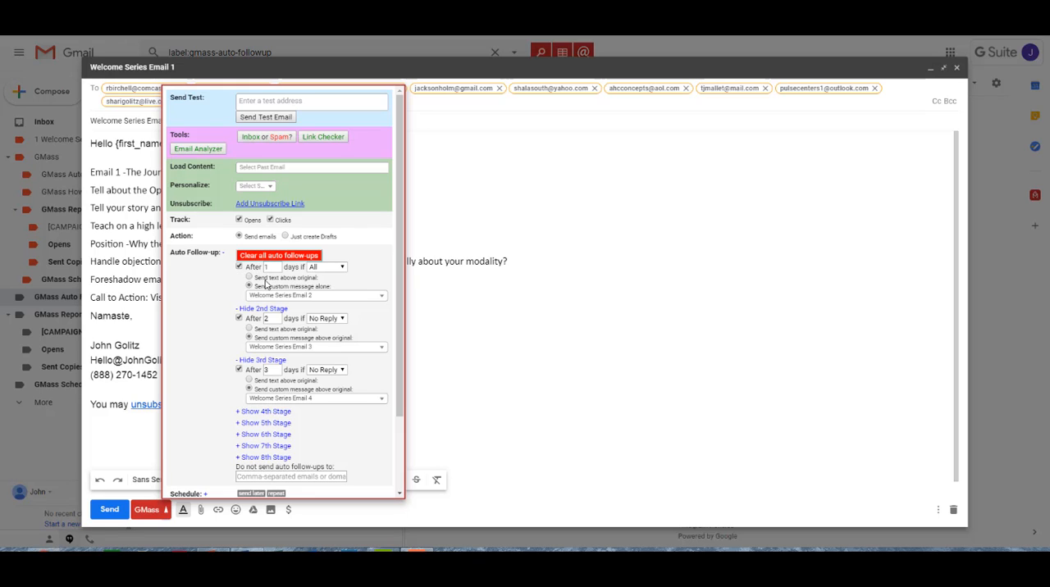
Set the condition of both the 2nd and 3rd follow-up stages to All
left_click(334, 322)
left_click(330, 386)
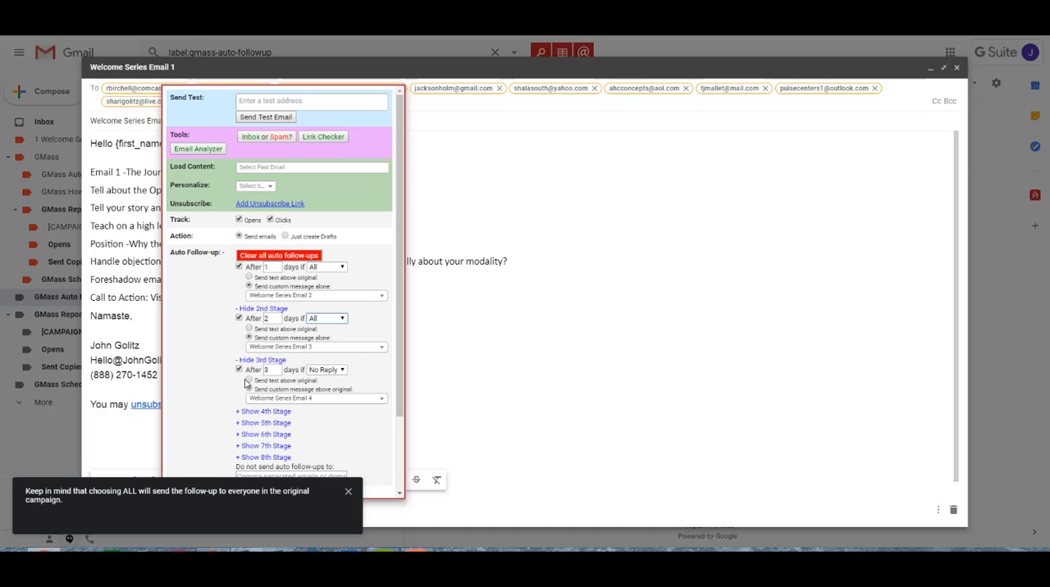
left_click(328, 370)
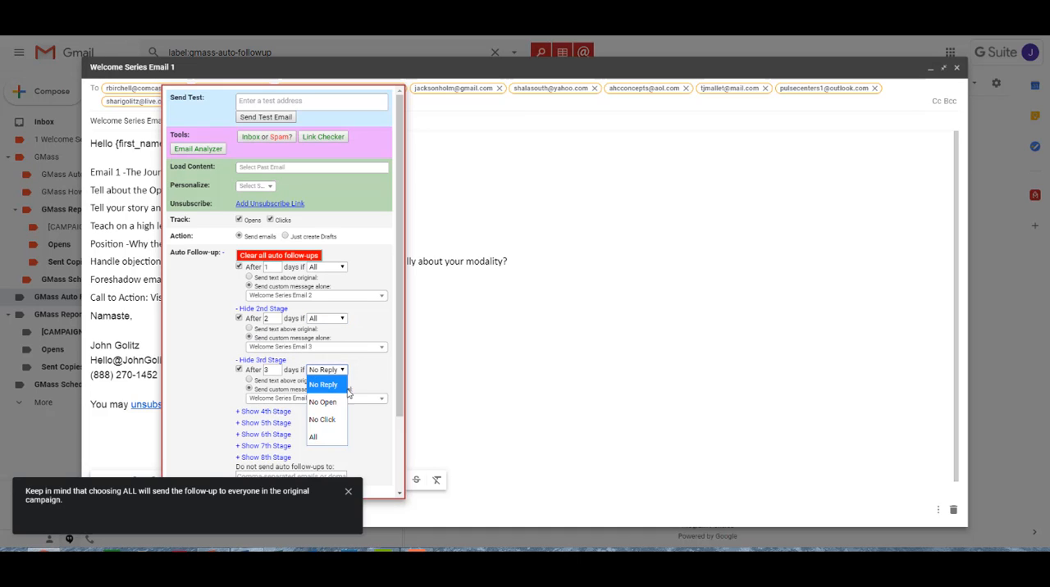
left_click(320, 437)
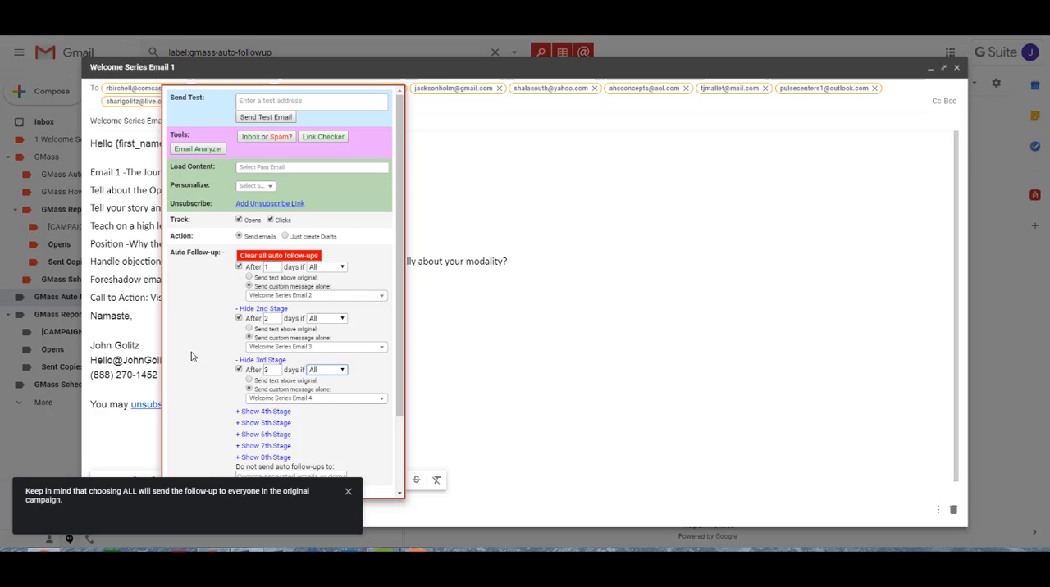
Save the changed auto follow-up settings of the Welcome Series Email 1 campaign
scroll(191, 352, "down", 3)
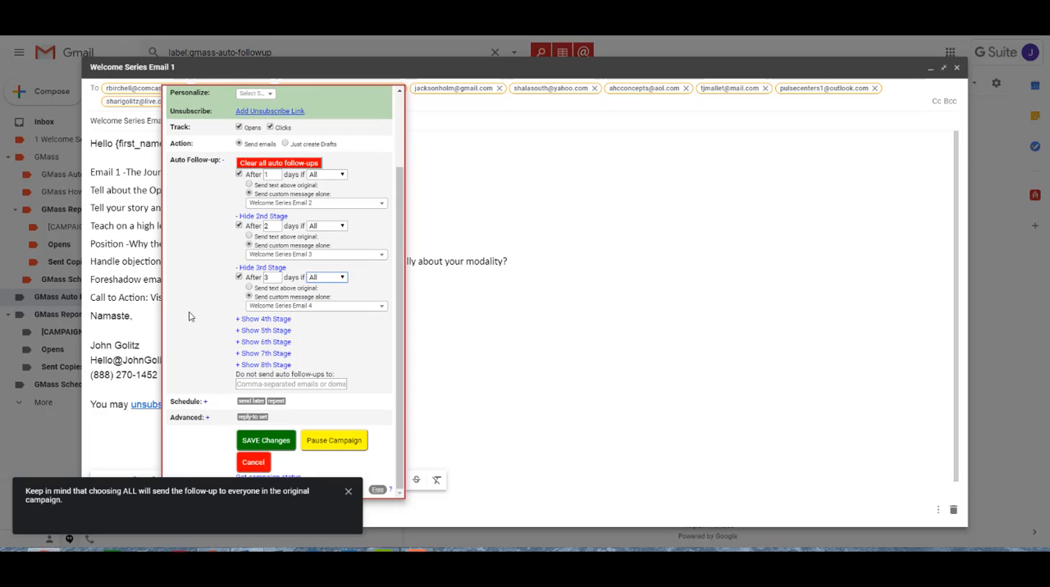
left_click(263, 442)
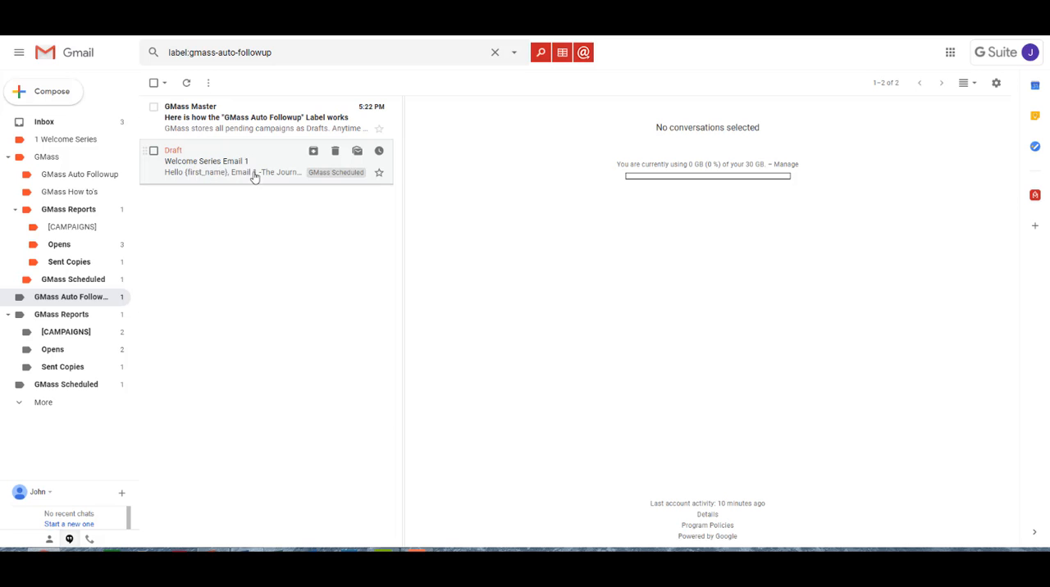
Reopen the Welcome Series Email 1 draft to check its GMass auto follow-up stages, and save the campaign again
left_click(215, 160)
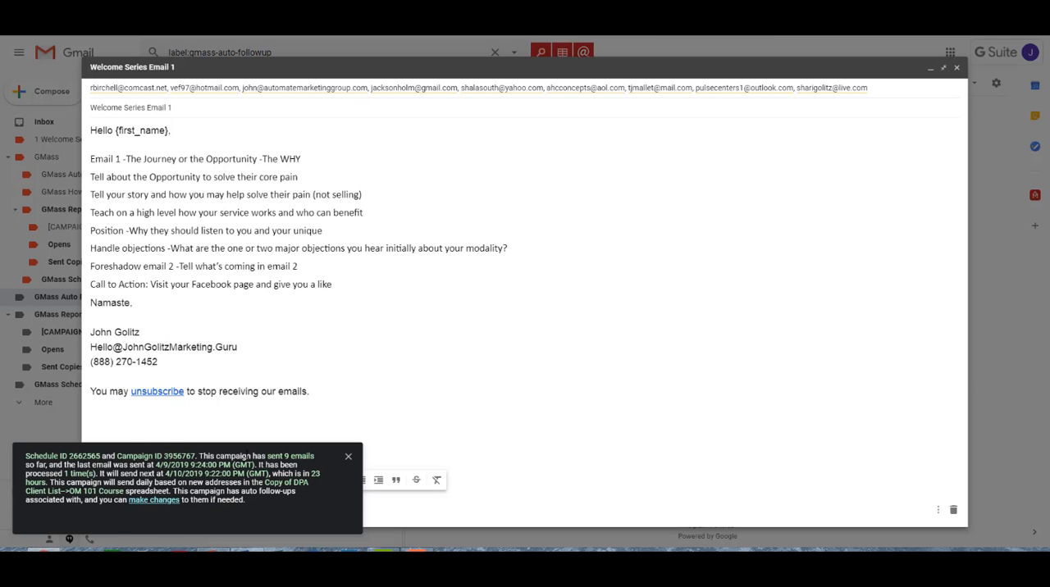
left_click(348, 457)
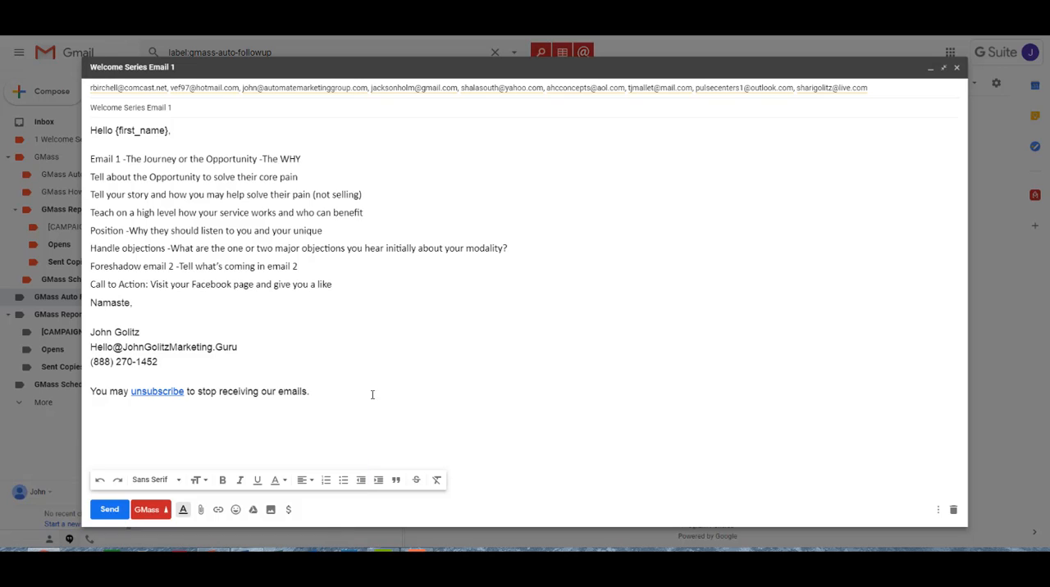
left_click(166, 512)
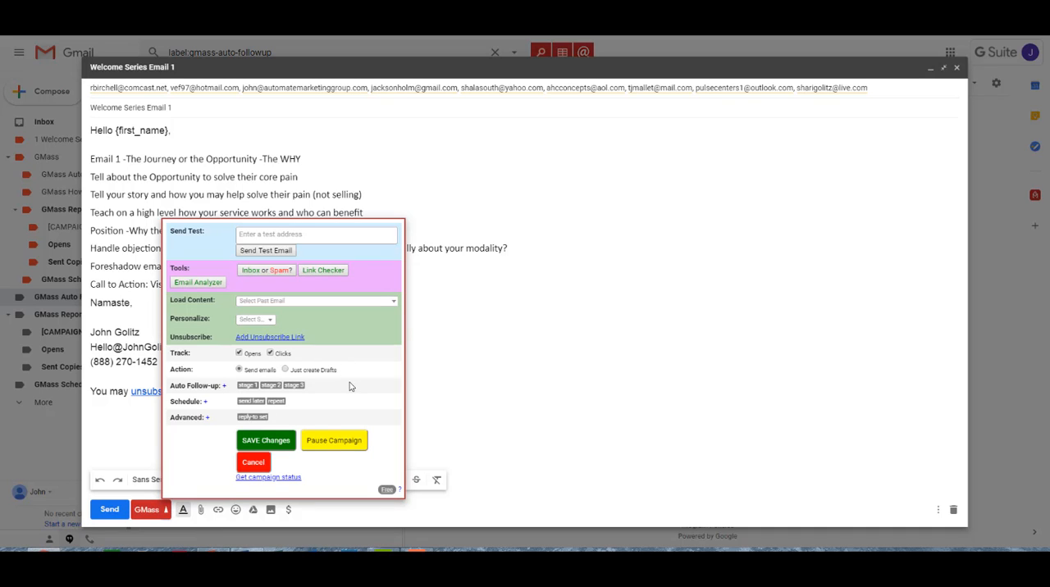
left_click(223, 386)
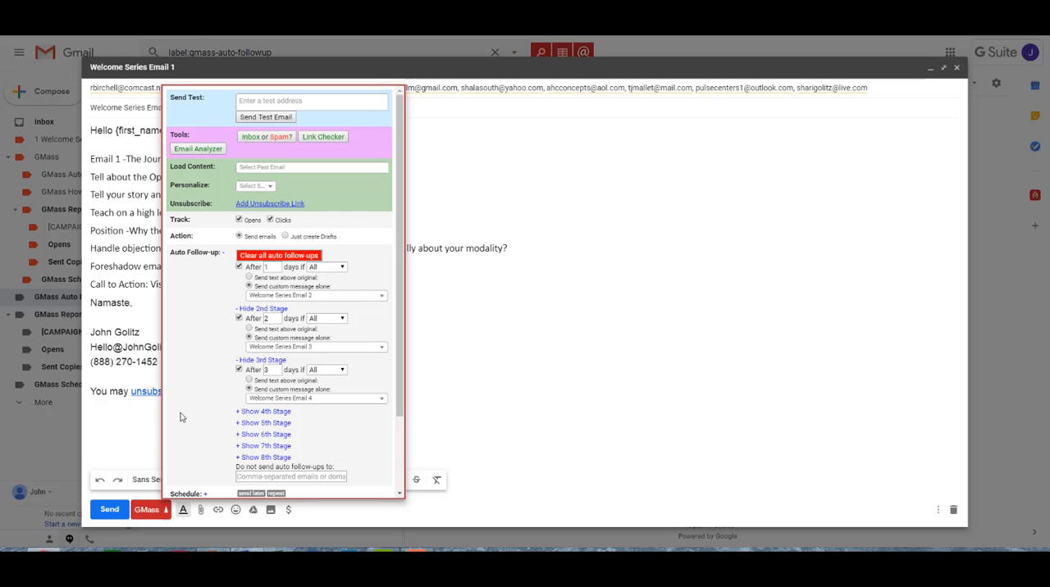
scroll(215, 361, "down", 3)
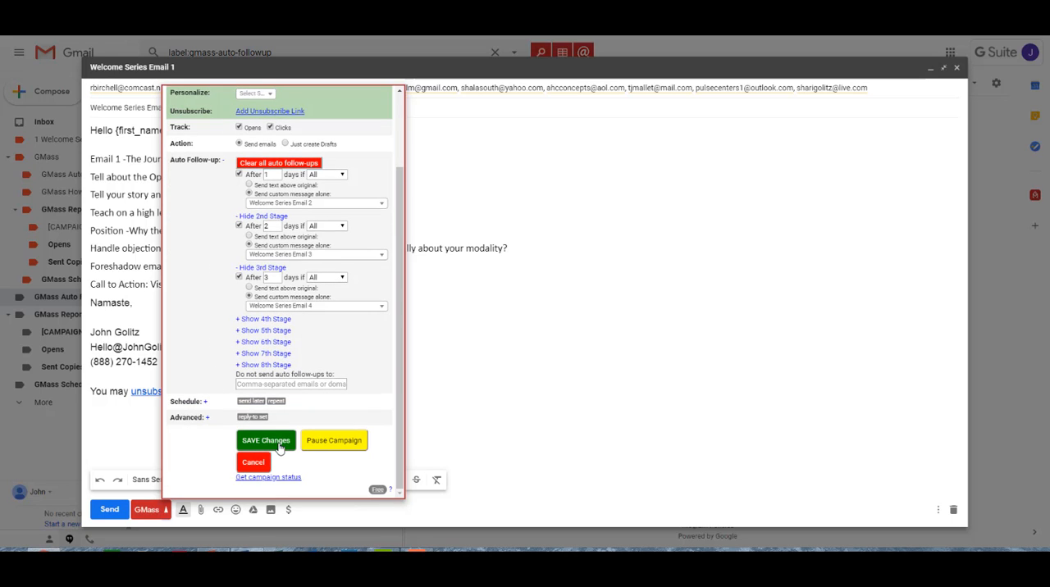
left_click(282, 444)
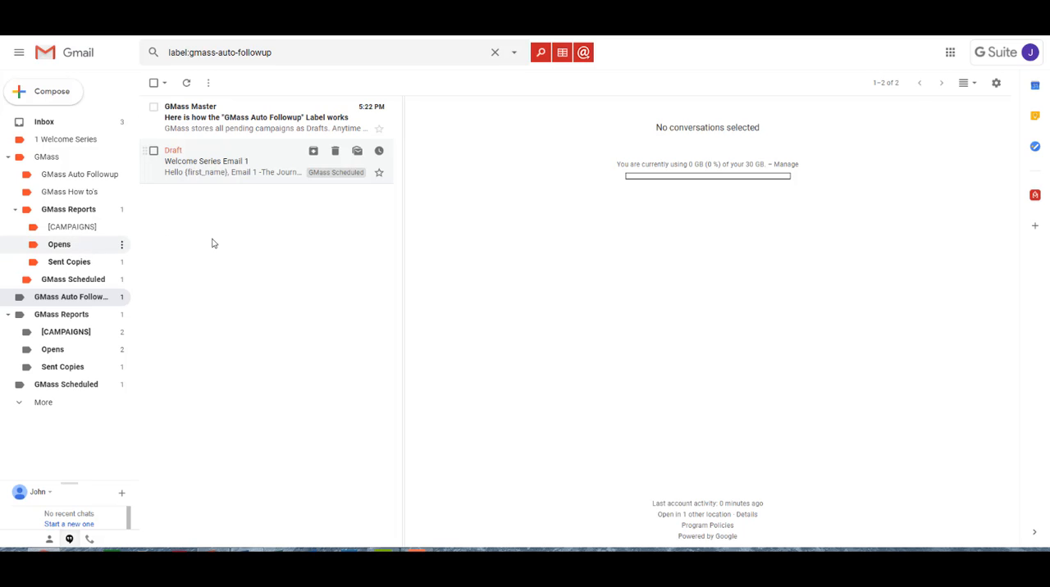
View the Opens and Sent Copies labels under the nested GMass Reports, and return to the Inbox
left_click(71, 250)
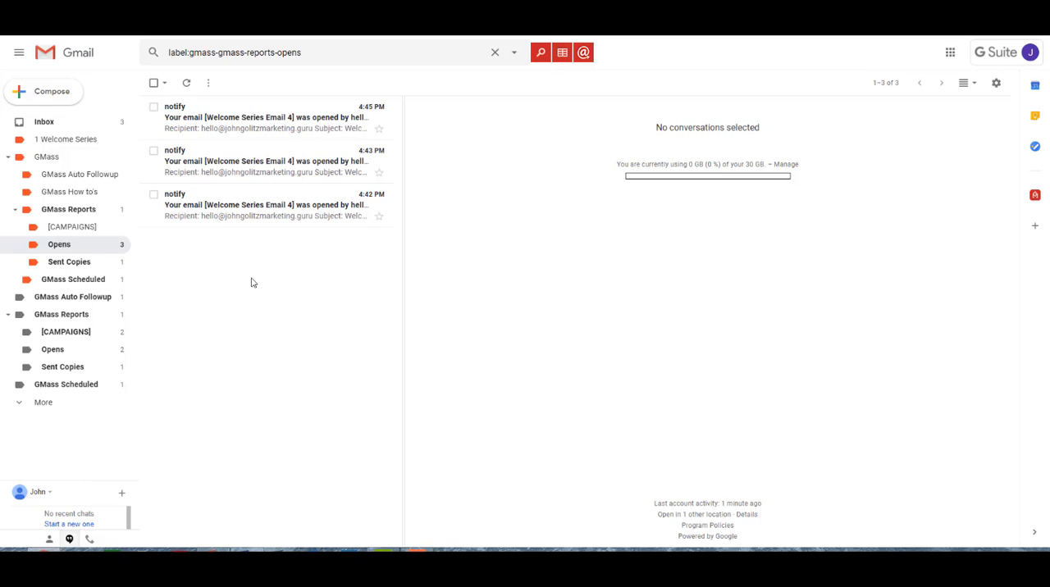
left_click(96, 264)
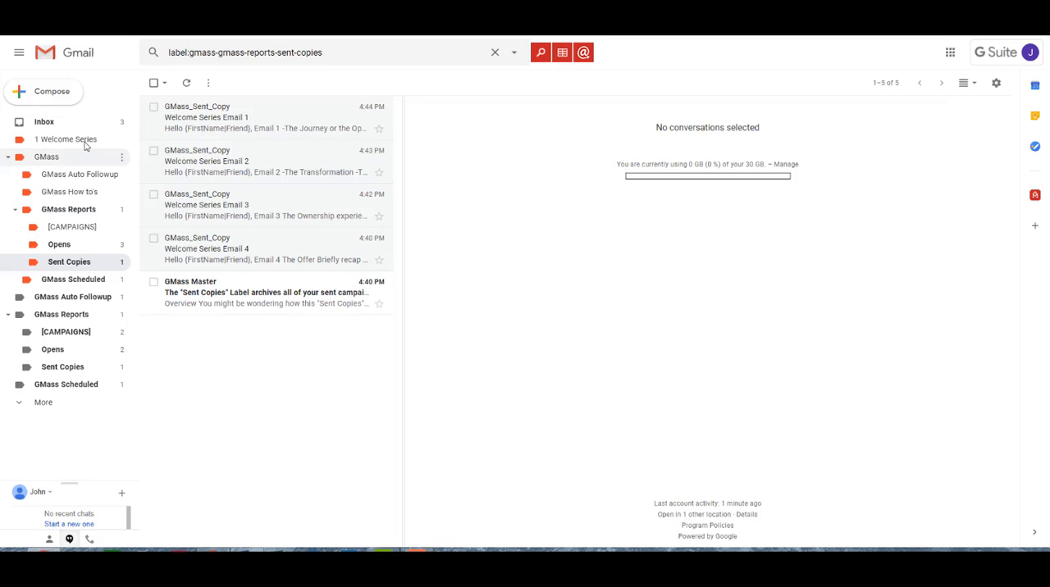
left_click(61, 123)
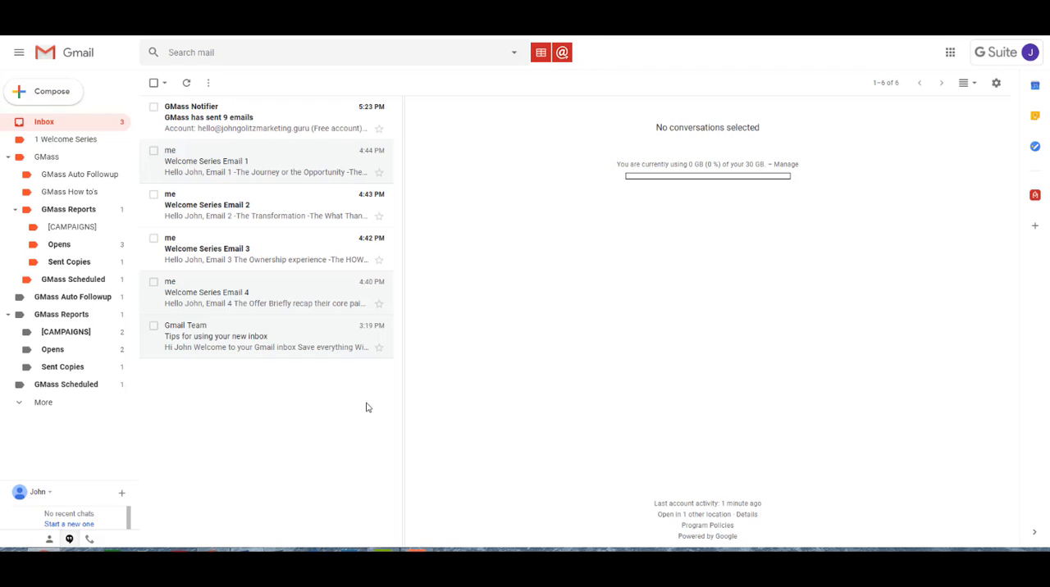